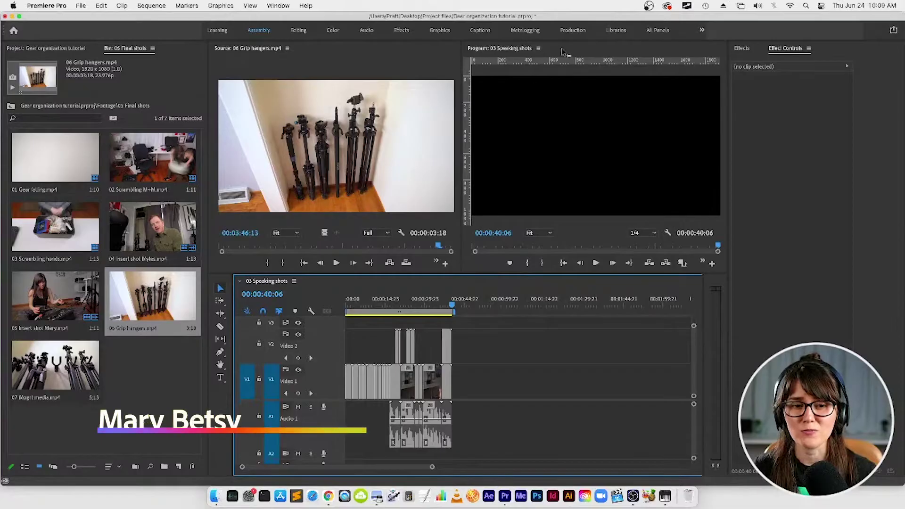
# Step: Show the talking-head frame at about 32 s in an enlarged Program monitor above a zoomed timeline
pyautogui.click(433, 303)
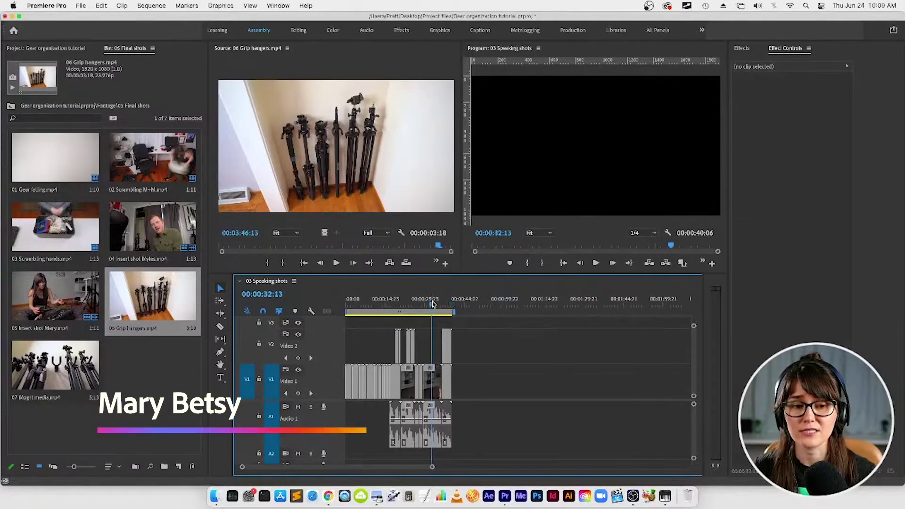
pyautogui.moveTo(370, 175); pyautogui.dragTo(313, 182)
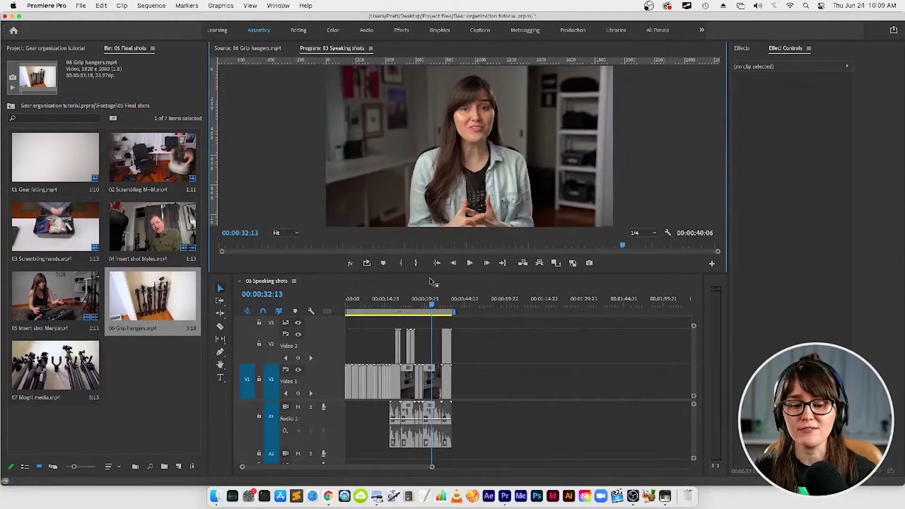
pyautogui.moveTo(436, 274); pyautogui.dragTo(439, 312)
pyautogui.scroll(2, 480, 366)
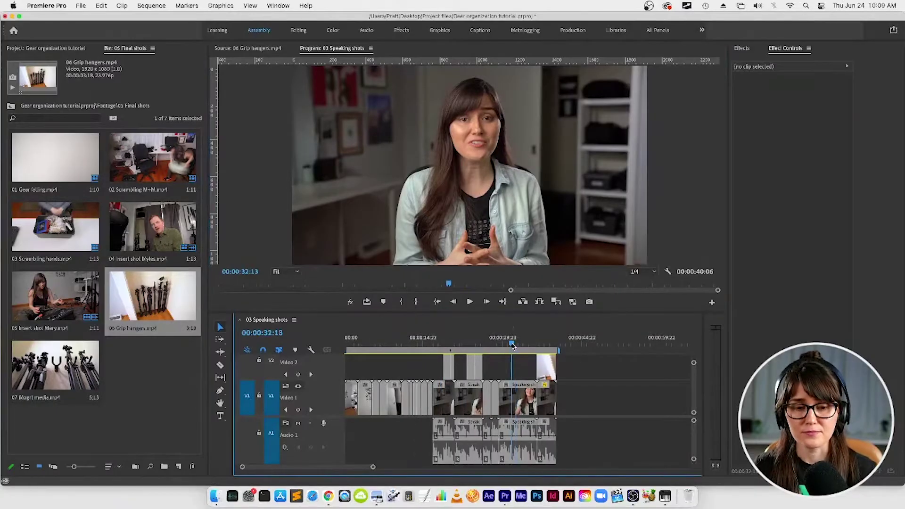
# Step: Open Lumetri Color for the Speaking shot 03 clip from the Window menu and collapse Vignette
pyautogui.click(510, 345)
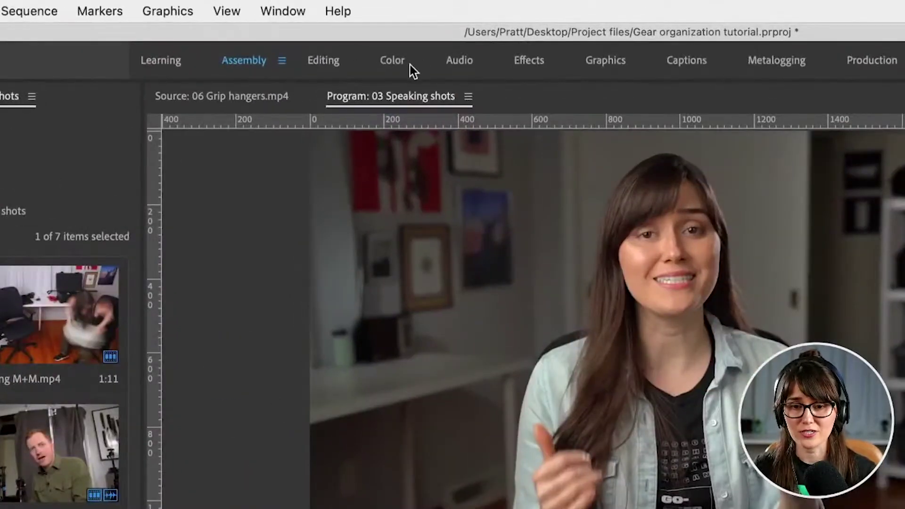
pyautogui.click(297, 9)
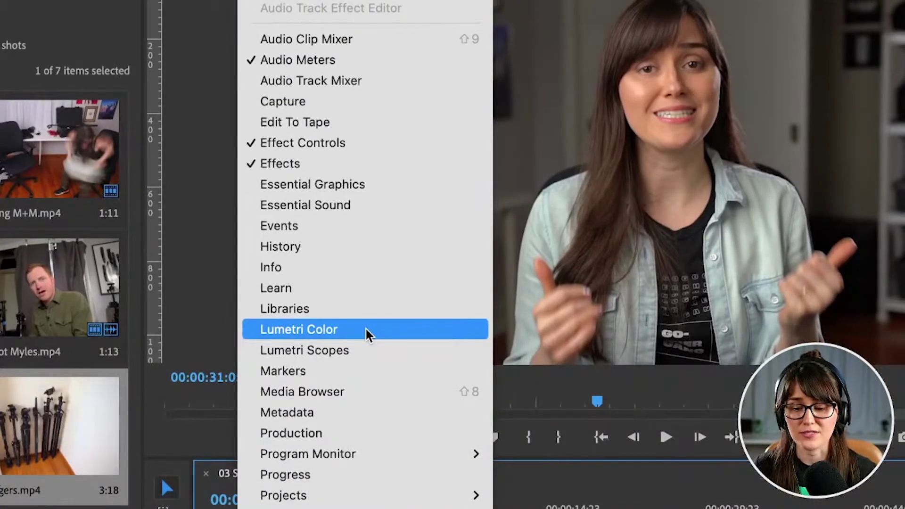
pyautogui.click(366, 329)
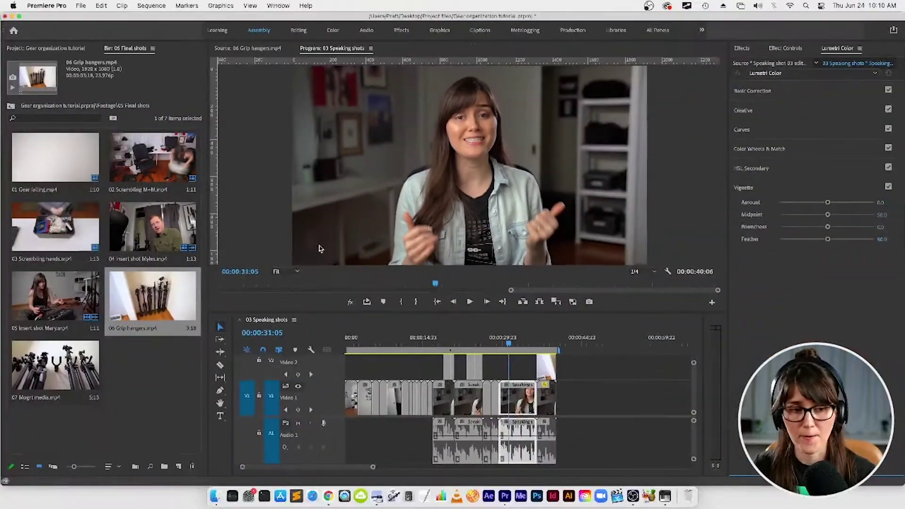
pyautogui.click(822, 188)
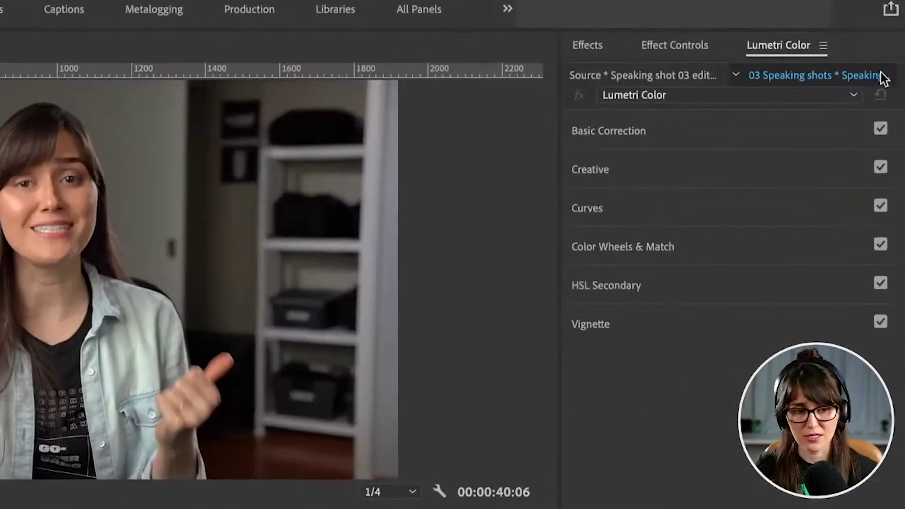
pyautogui.moveTo(760, 135); pyautogui.dragTo(763, 330)
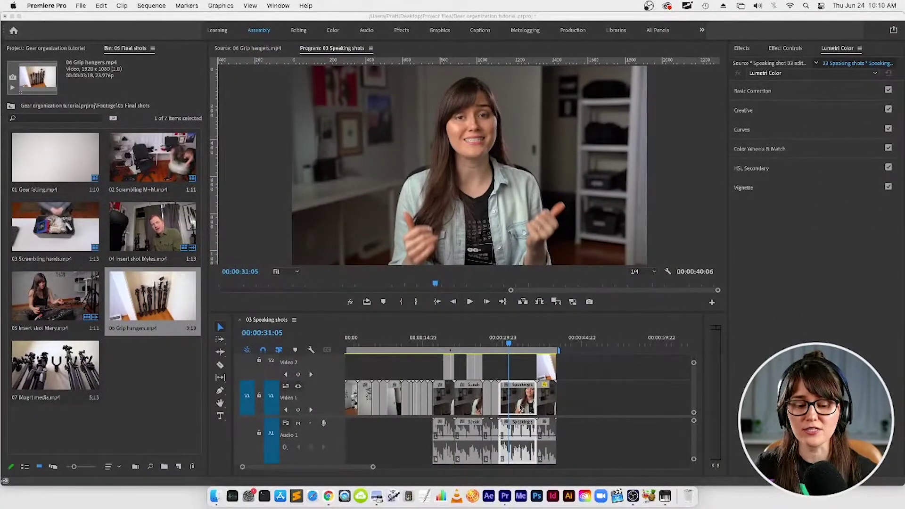
# Step: Expand Basic Correction, try raising Exposure, then reset it to 0.0
pyautogui.click(521, 408)
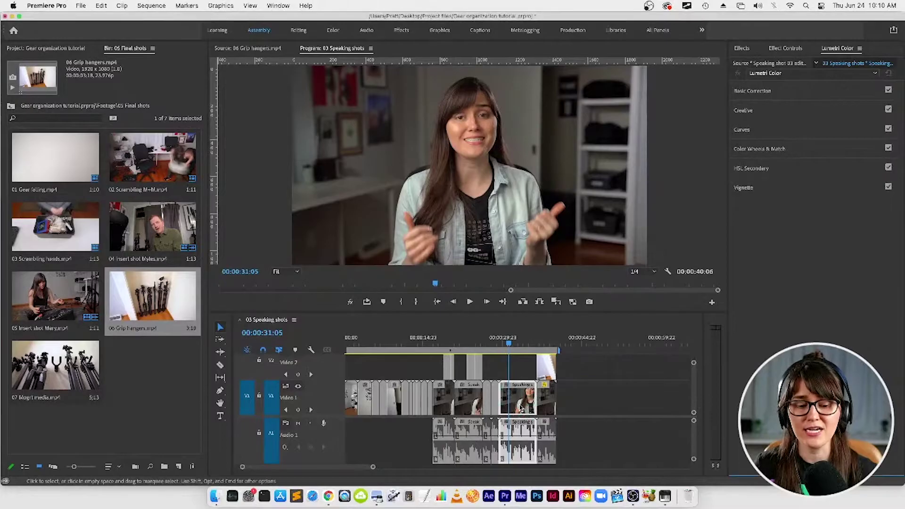
pyautogui.click(862, 95)
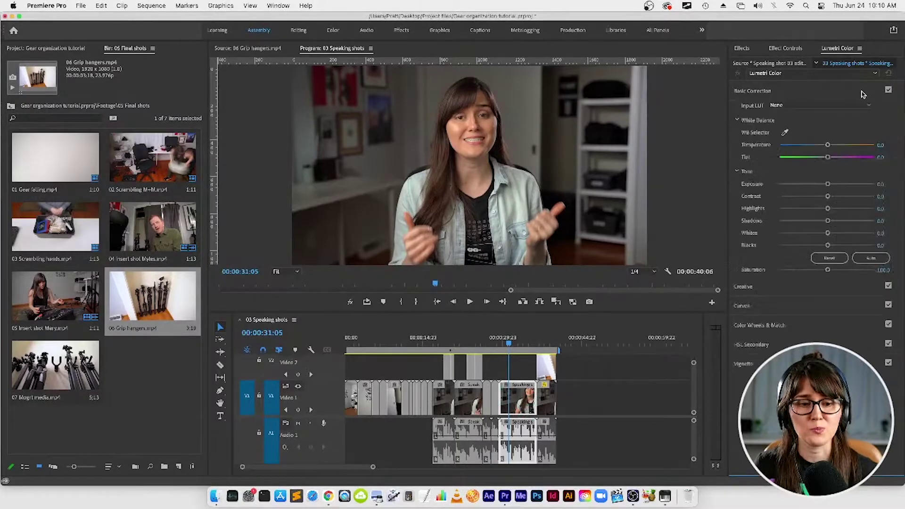
pyautogui.moveTo(828, 183)
pyautogui.mouseDown()
pyautogui.moveTo(802, 186)
pyautogui.moveTo(851, 185)
pyautogui.moveTo(830, 185)
pyautogui.moveTo(843, 184)
pyautogui.mouseUp()
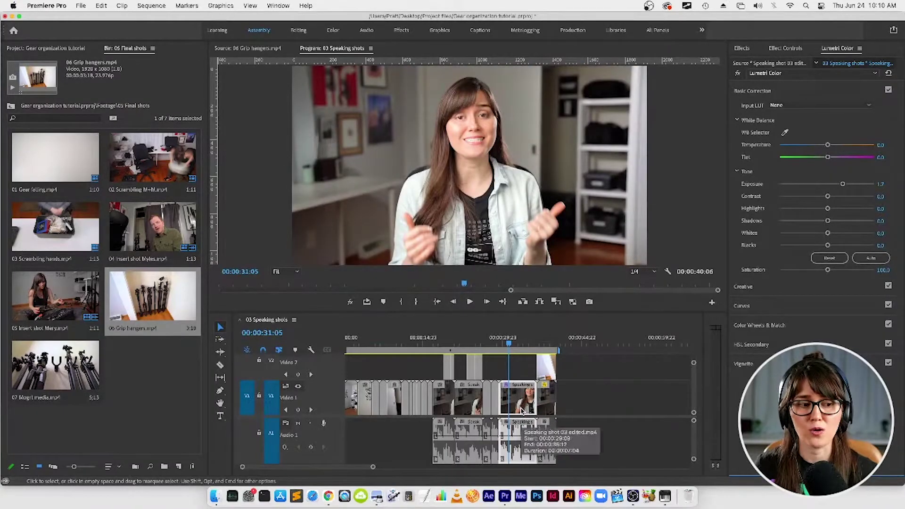
pyautogui.doubleClick(858, 185)
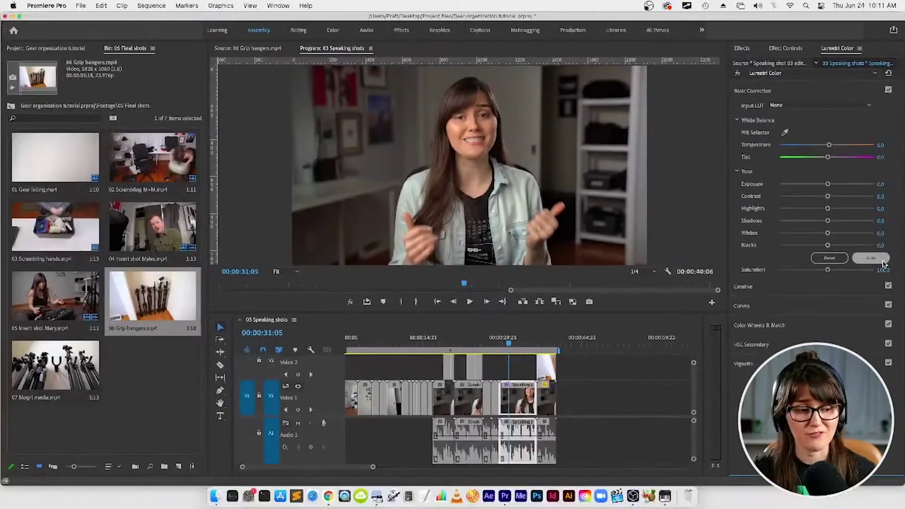
# Step: Try Auto tone correction and an Exposure nudge, then reset all tone values to 0.0
pyautogui.click(881, 260)
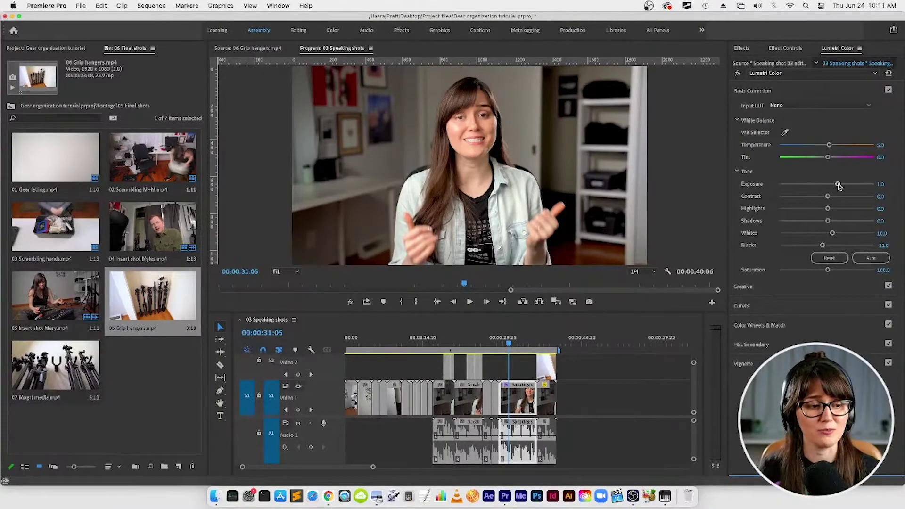
pyautogui.moveTo(838, 184); pyautogui.dragTo(834, 185)
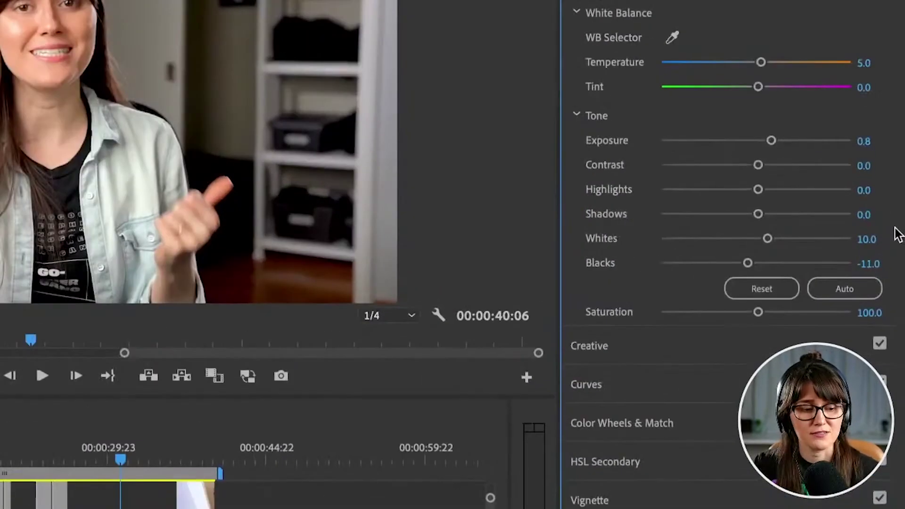
pyautogui.click(787, 290)
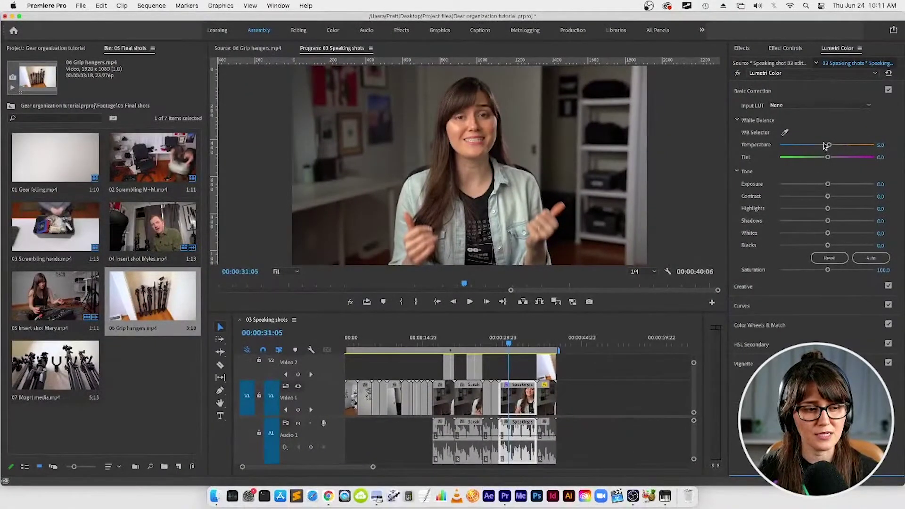
# Step: Set Temperature -7.9, Tint 10.9, Highlights 11.9 and darker Shadows, compare before/after, then collapse Basic Correction
pyautogui.moveTo(830, 145); pyautogui.dragTo(833, 158)
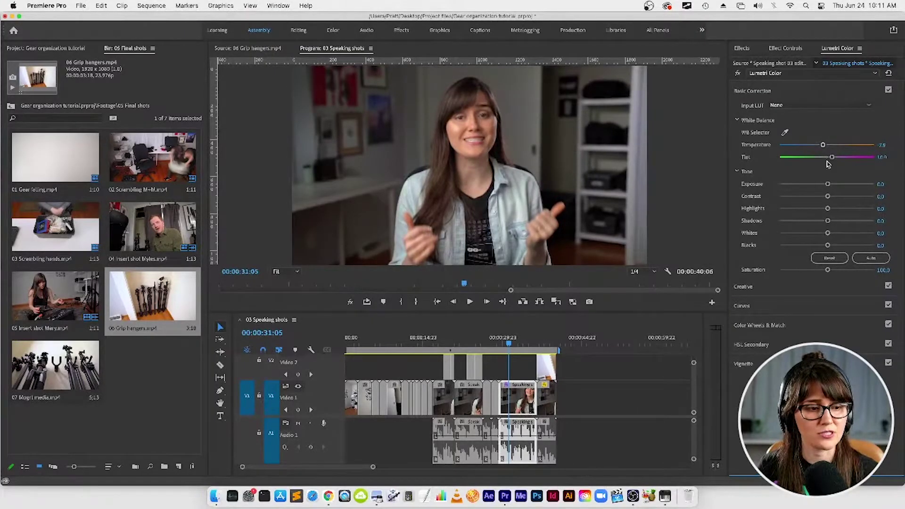
pyautogui.moveTo(828, 210); pyautogui.dragTo(821, 221)
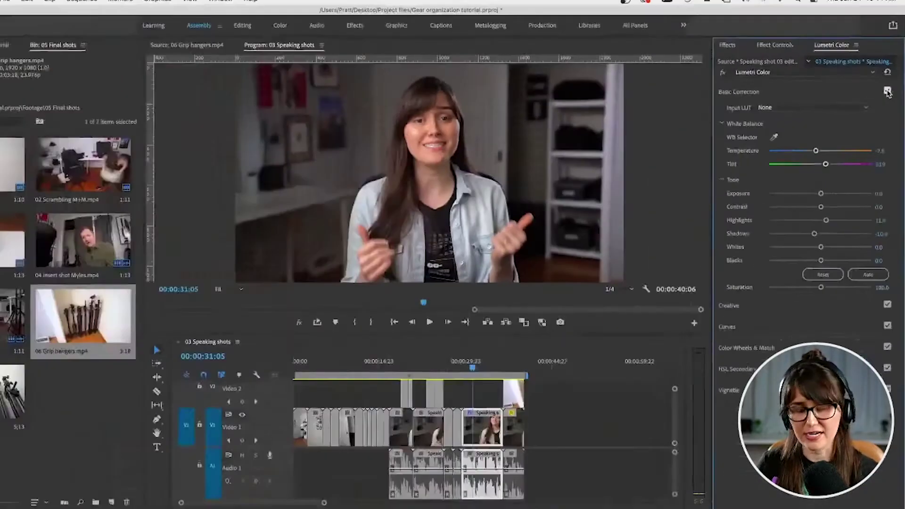
pyautogui.click(878, 98)
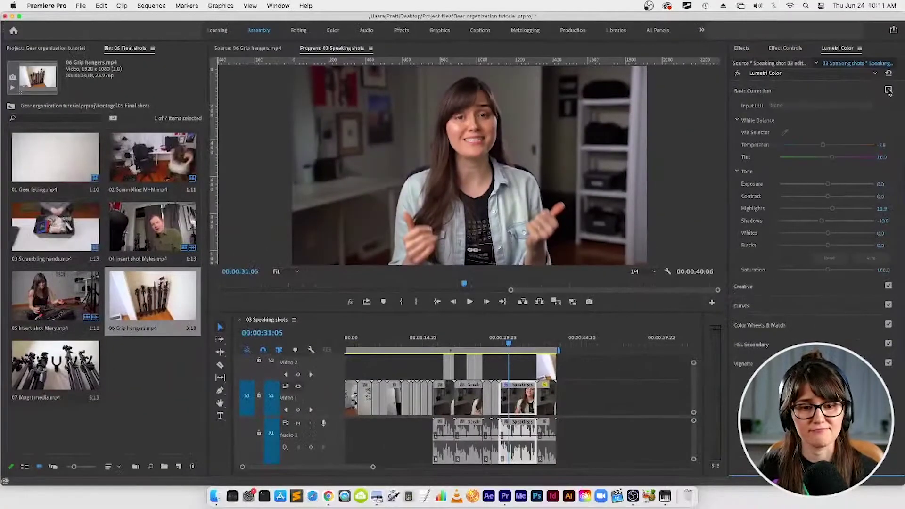
pyautogui.click(888, 90)
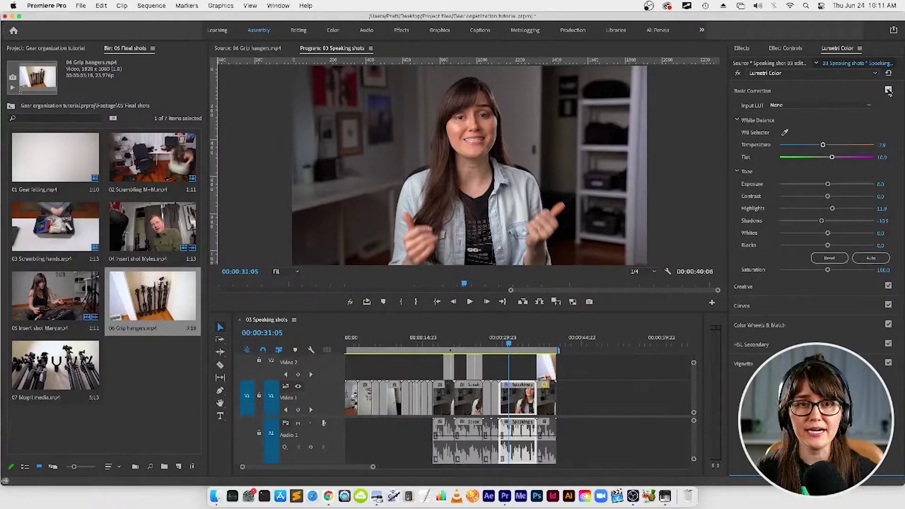
pyautogui.click(858, 91)
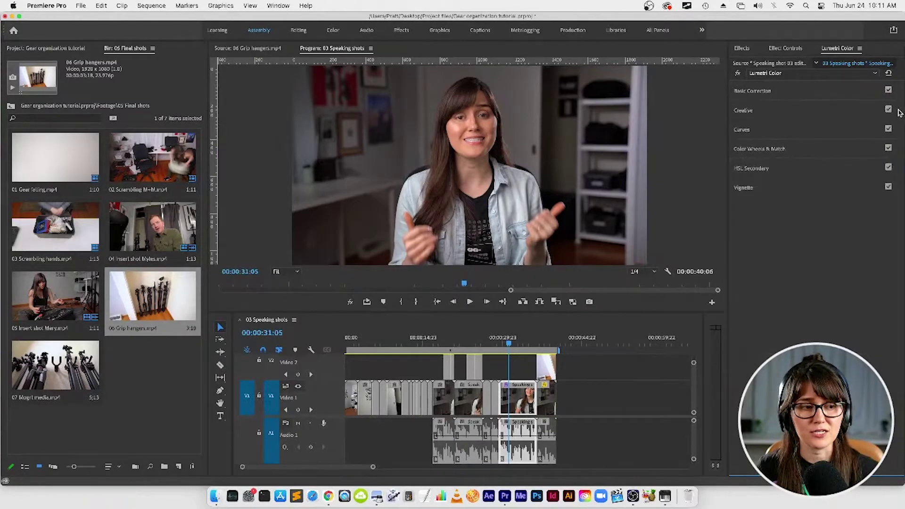
# Step: Expand Creative and cycle the Look previews past Fuji ETERNA to SL BIG LDR
pyautogui.click(871, 111)
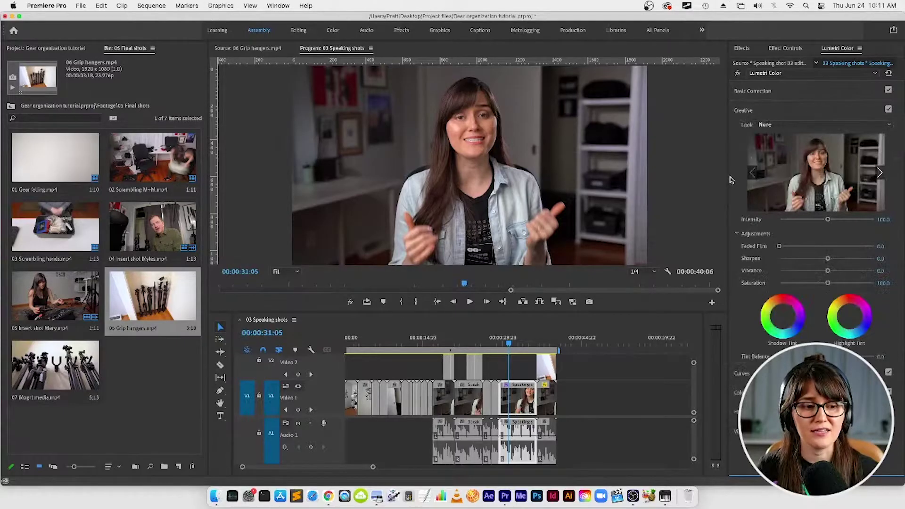
pyautogui.moveTo(727, 181); pyautogui.dragTo(699, 183)
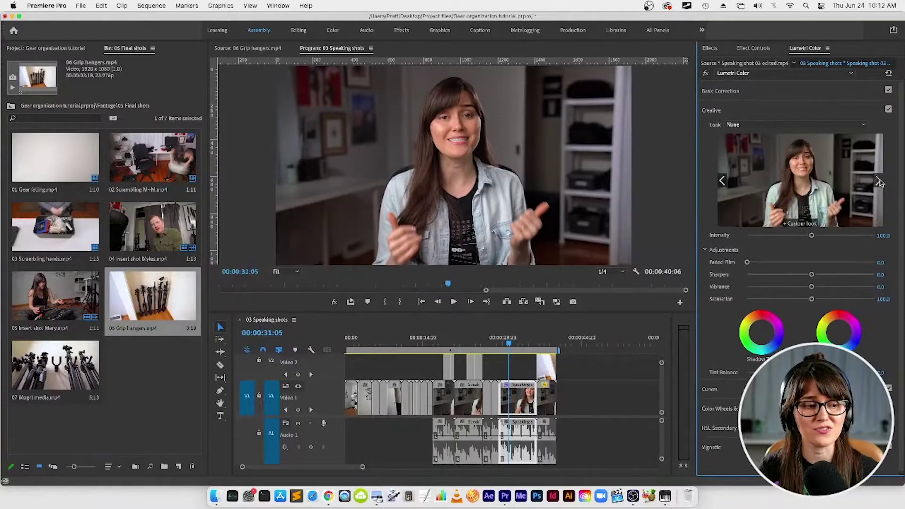
pyautogui.click(879, 181)
pyautogui.click(878, 181)
pyautogui.click(878, 182)
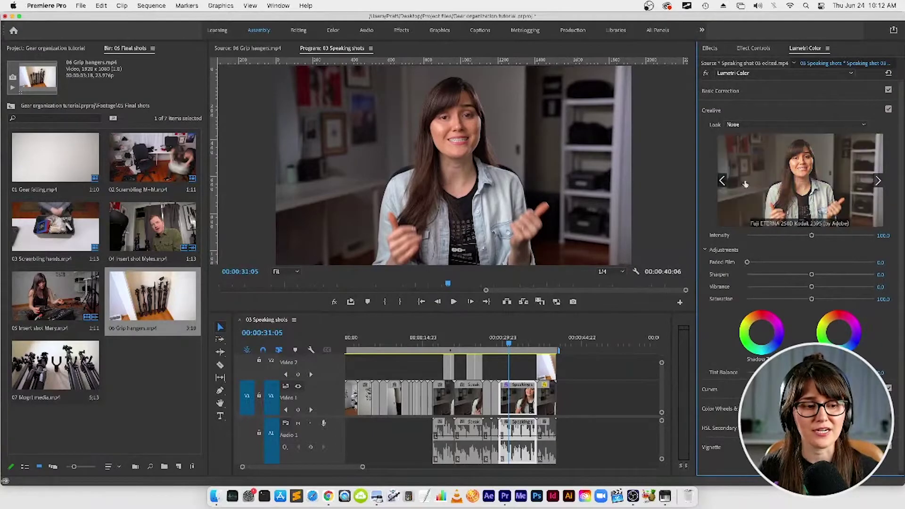
pyautogui.click(879, 182)
pyautogui.click(879, 181)
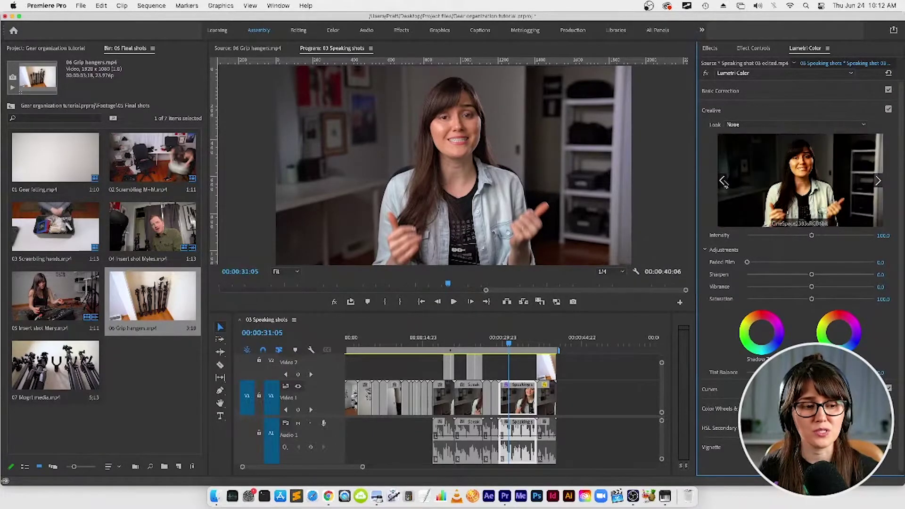
pyautogui.click(879, 181)
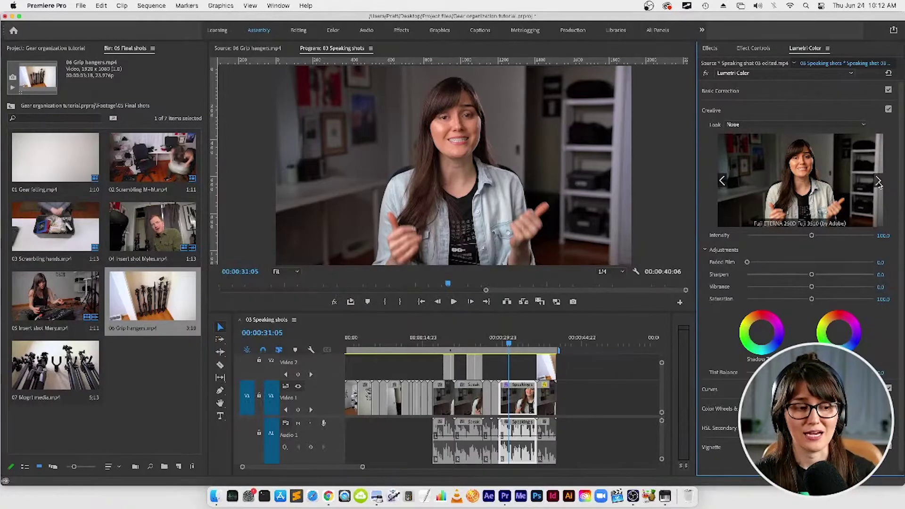
pyautogui.click(879, 182)
pyautogui.click(879, 181)
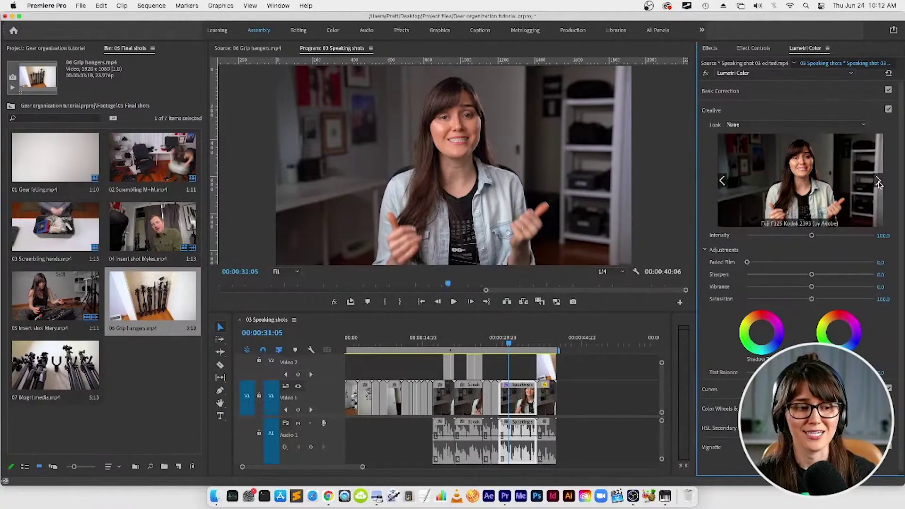
pyautogui.click(878, 181)
pyautogui.click(878, 181)
pyautogui.click(878, 182)
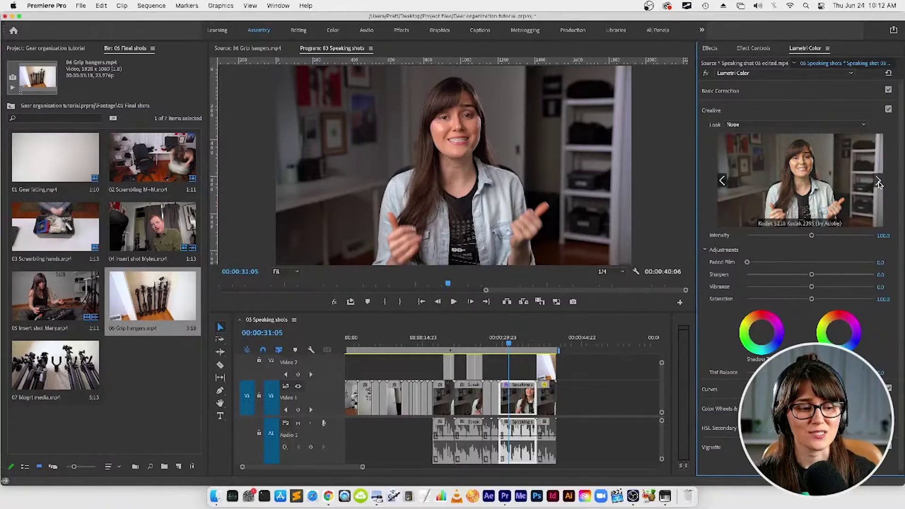
pyautogui.click(878, 181)
pyautogui.click(878, 181)
pyautogui.click(879, 182)
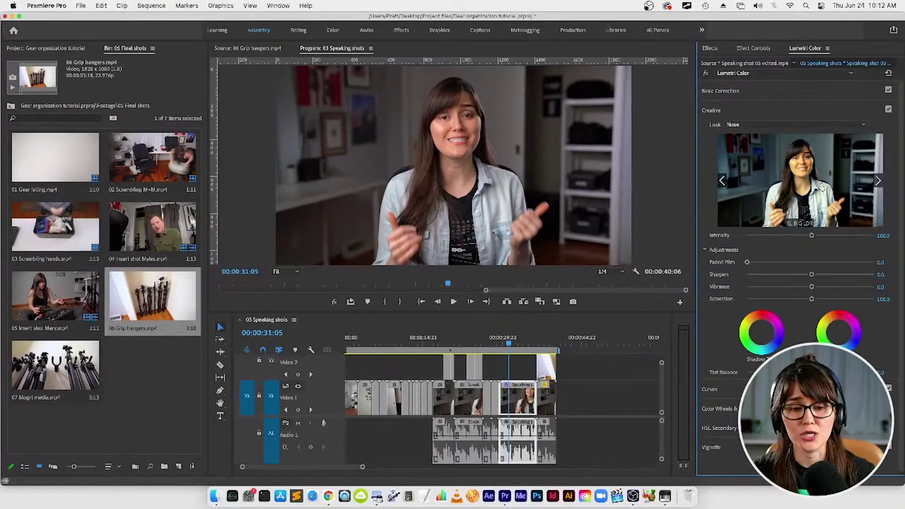
# Step: Apply SL BIG LDR at about 38 intensity, then raise Exposure slightly and lower Highlights to 12.6
pyautogui.click(830, 179)
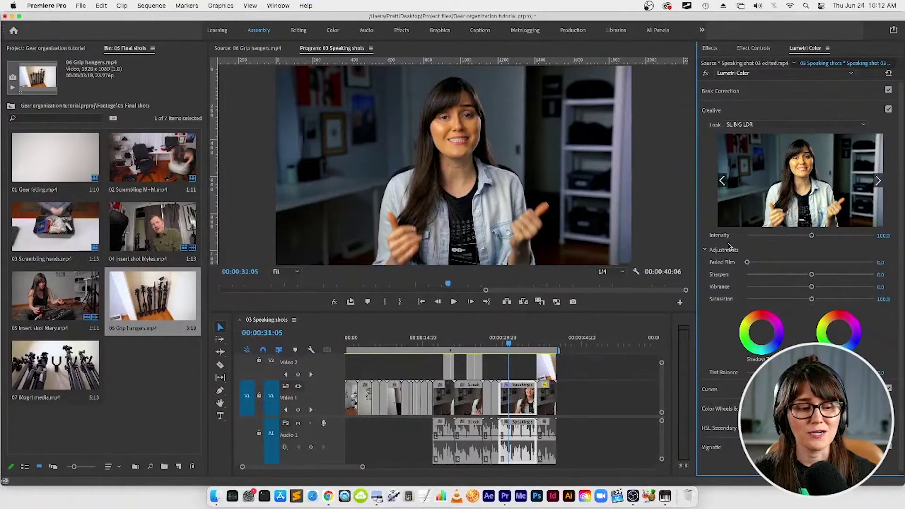
pyautogui.moveTo(811, 237); pyautogui.dragTo(771, 238)
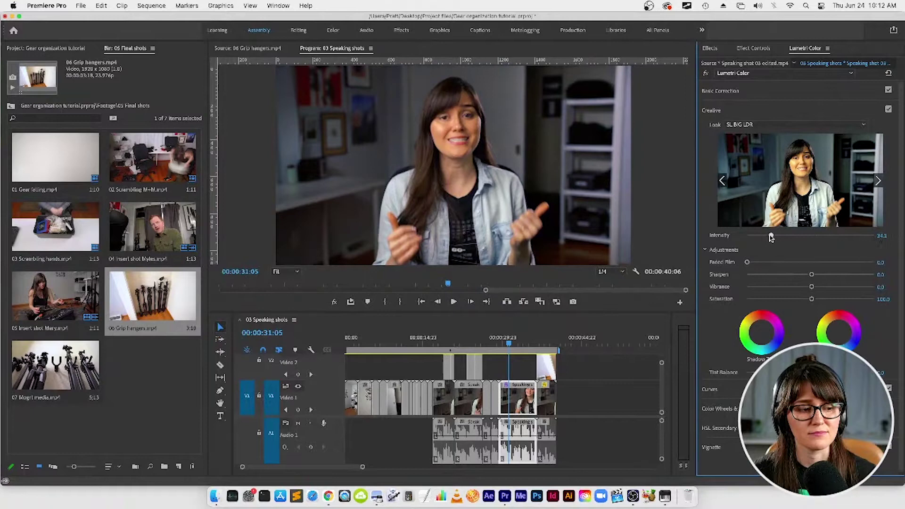
pyautogui.click(806, 95)
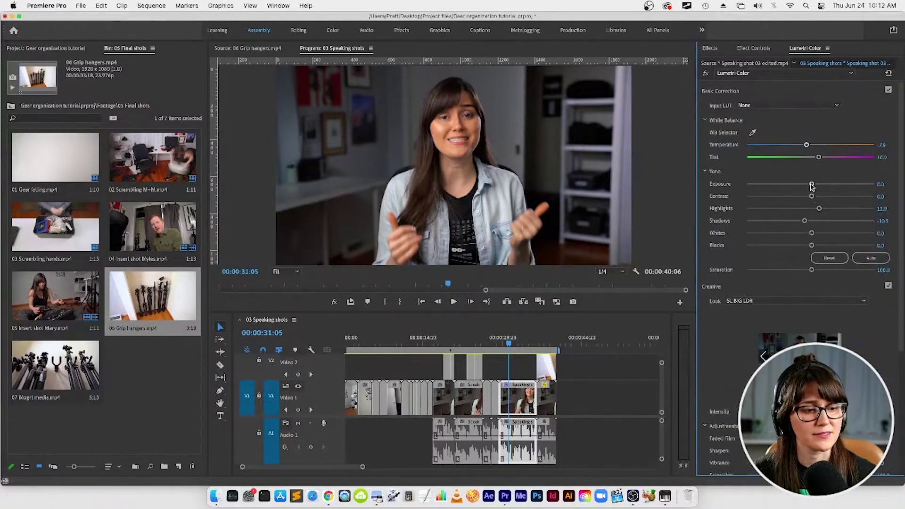
pyautogui.moveTo(811, 184); pyautogui.dragTo(822, 210)
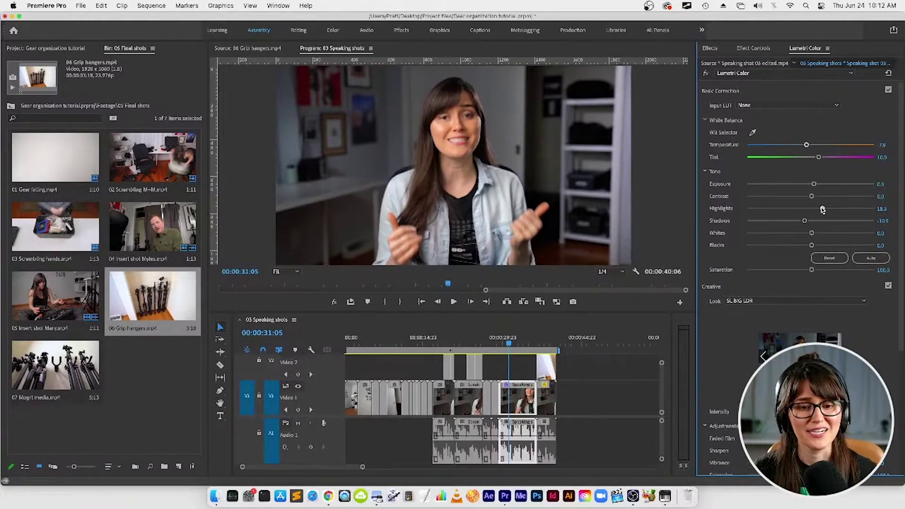
pyautogui.moveTo(822, 209); pyautogui.dragTo(818, 209)
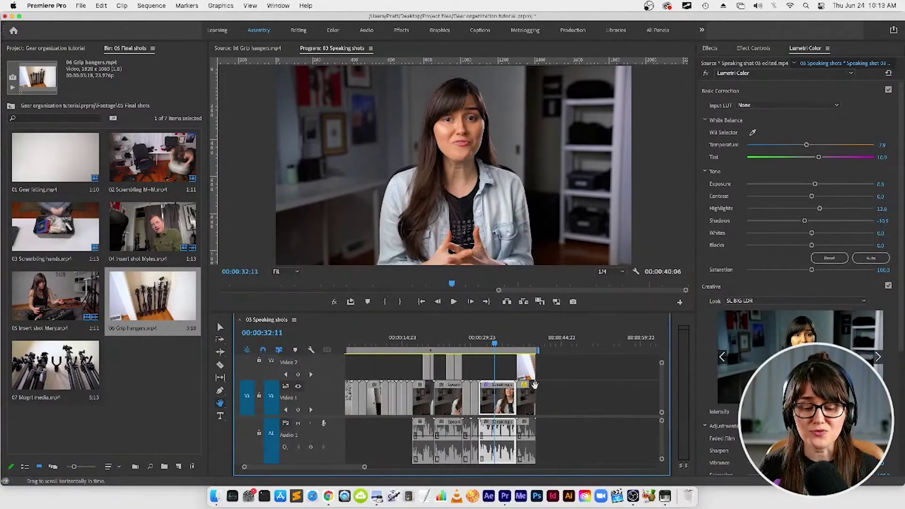
# Step: Save the current Lumetri grade as a preset named 'Gear org color' from the panel menu
pyautogui.press('-')
pyautogui.press('h')
pyautogui.press('=')
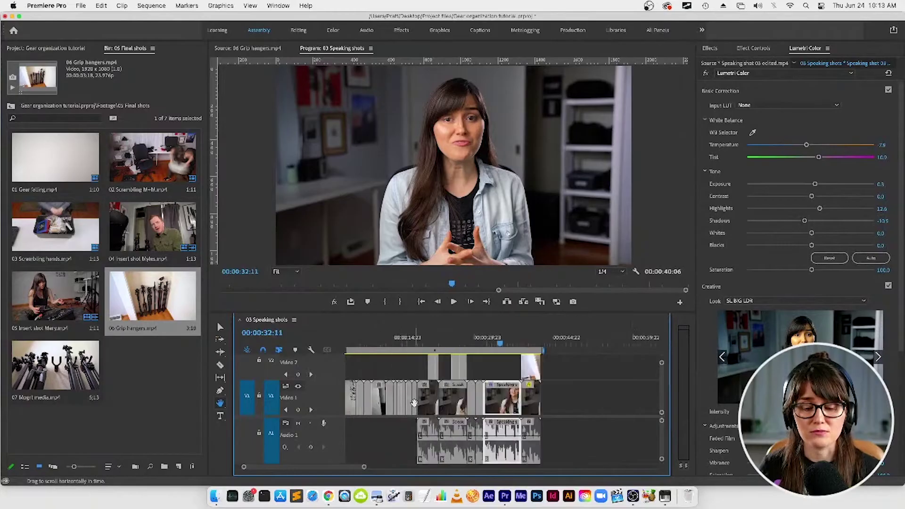
pyautogui.press('v')
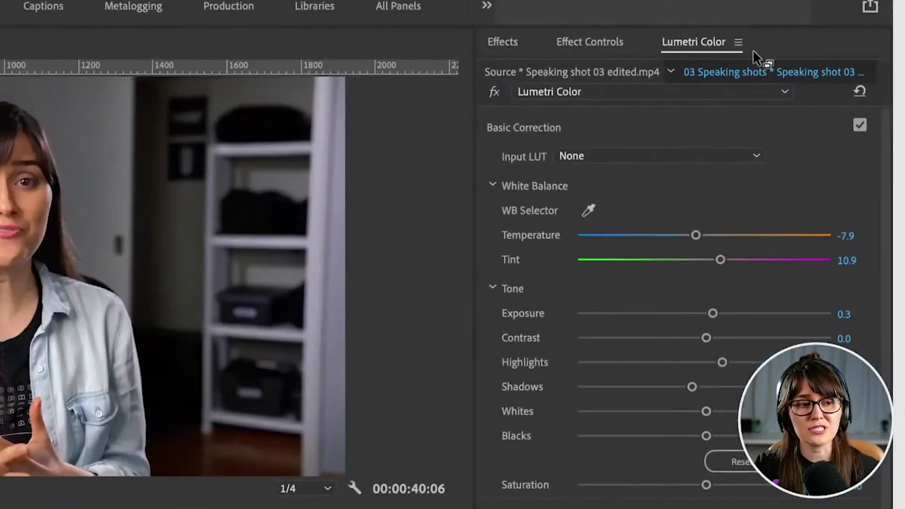
pyautogui.click(744, 45)
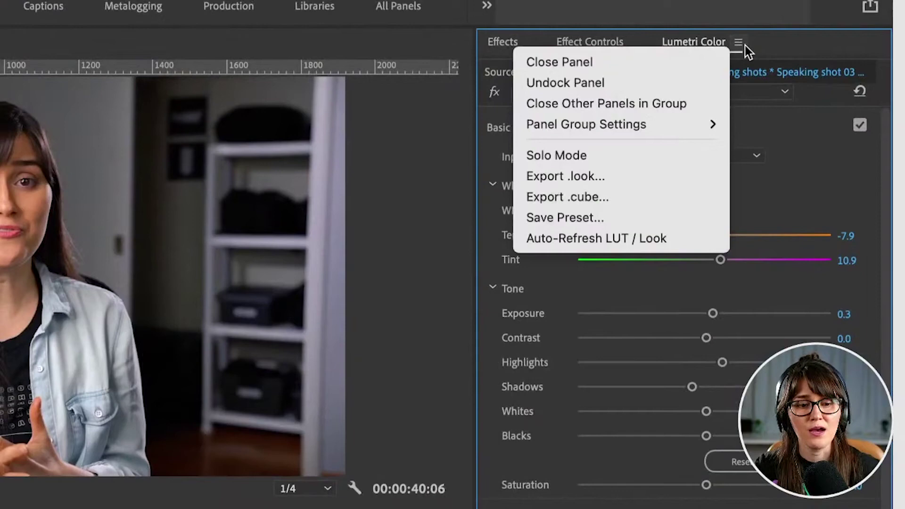
pyautogui.click(677, 217)
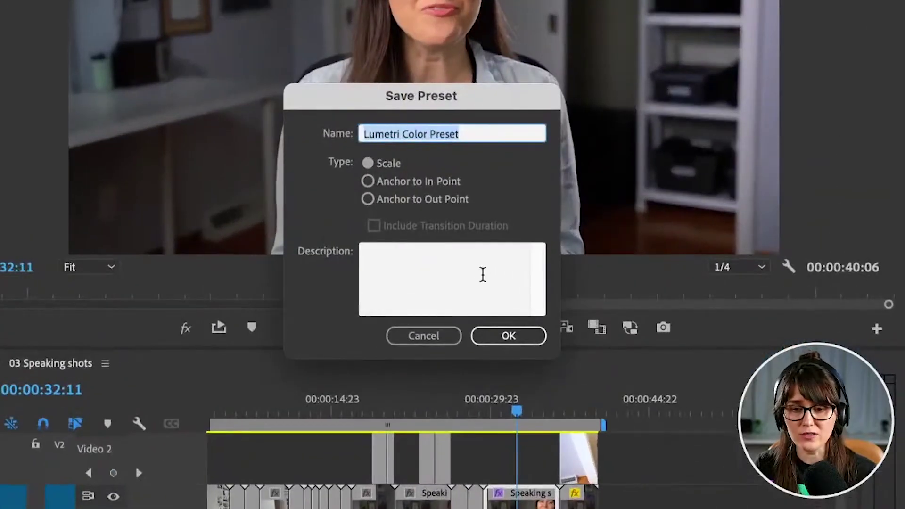
pyautogui.write('Gear org color')
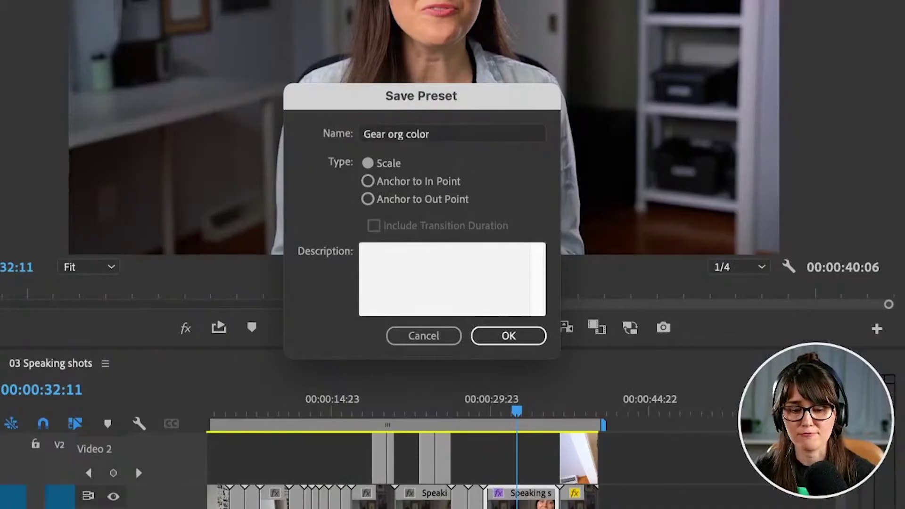
pyautogui.press('Return')
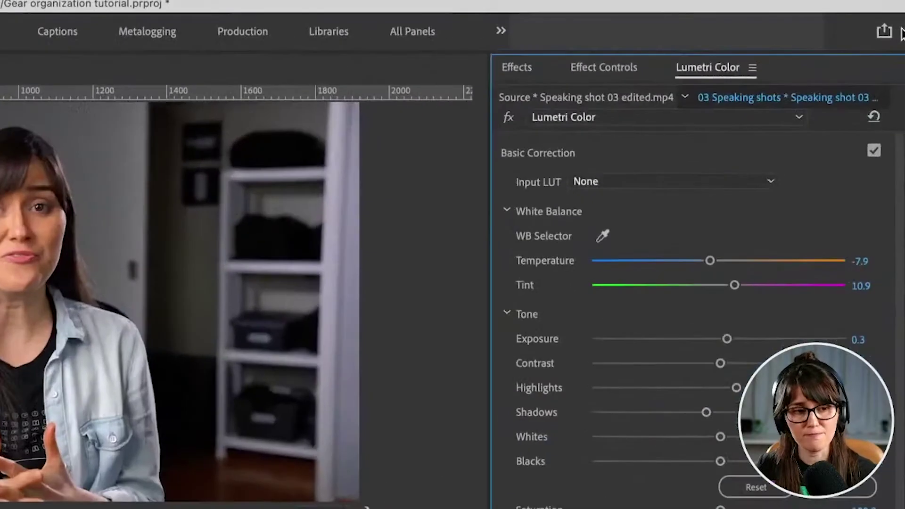
# Step: Search the Effects panel for 'gear or' and select the Gear org color preset
pyautogui.click(717, 49)
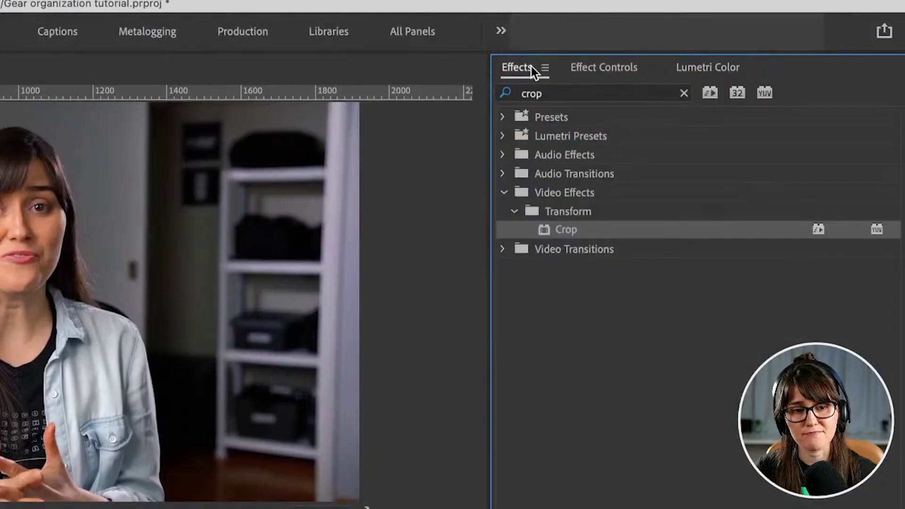
pyautogui.click(549, 93)
pyautogui.doubleClick(559, 93)
pyautogui.press('BackSpace')
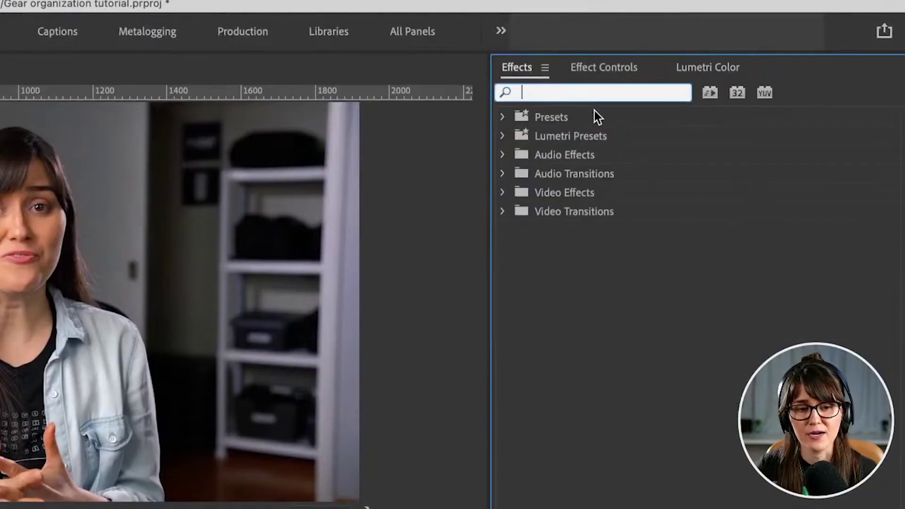
pyautogui.write('gear or')
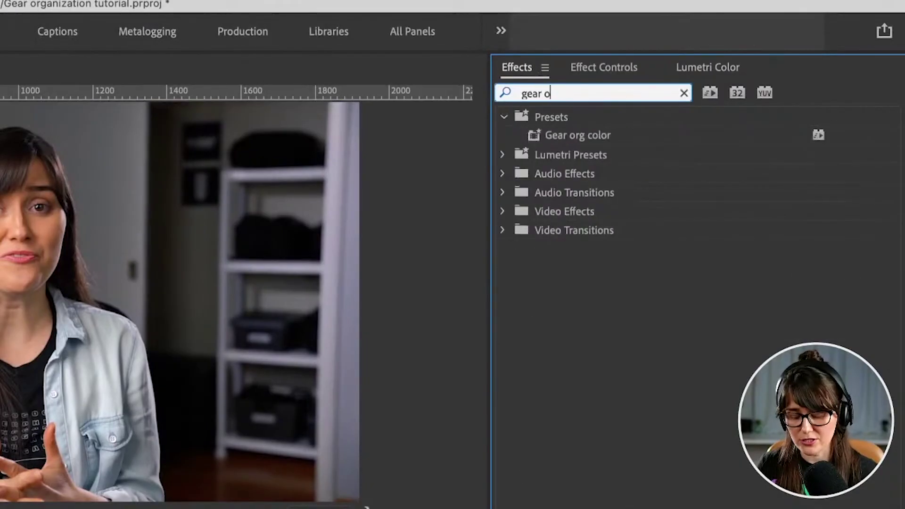
pyautogui.click(637, 135)
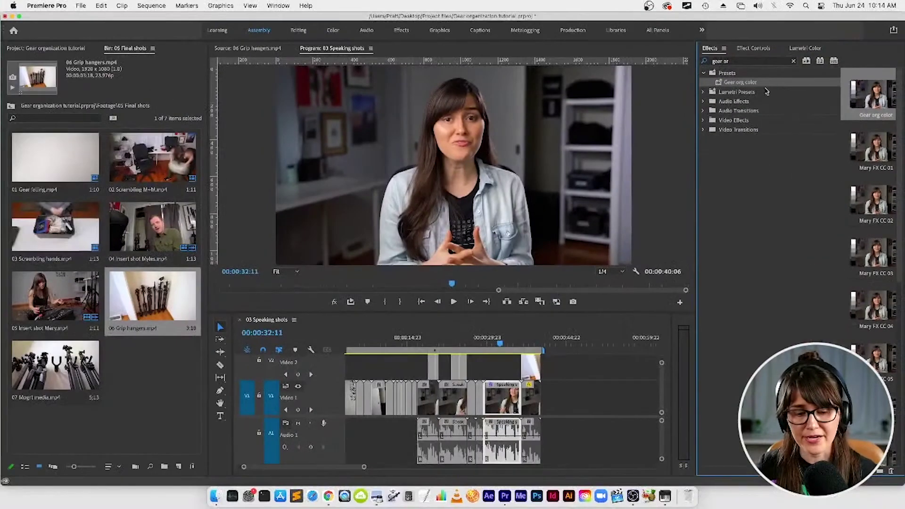
# Step: Drop the Gear org color preset onto the timeline clips and check the grade at two points
pyautogui.click(578, 393)
pyautogui.scroll(2, 324, 369)
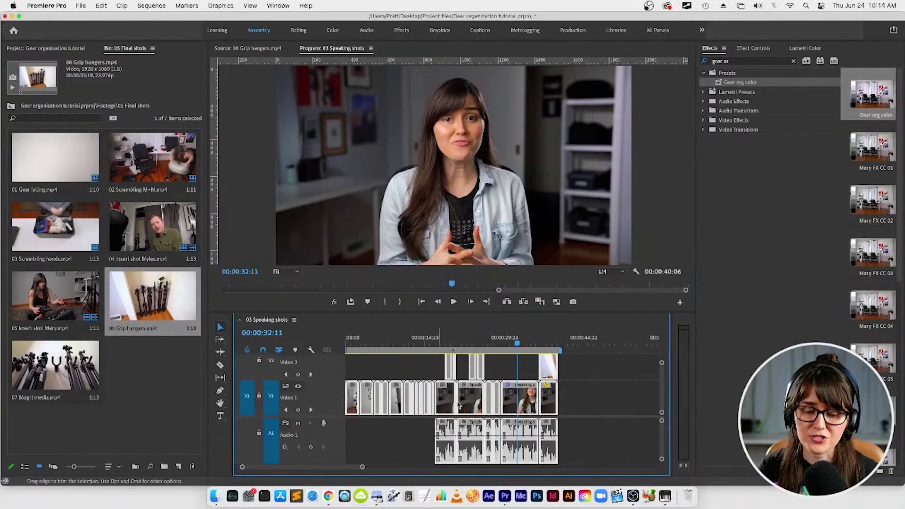
pyautogui.click(523, 406)
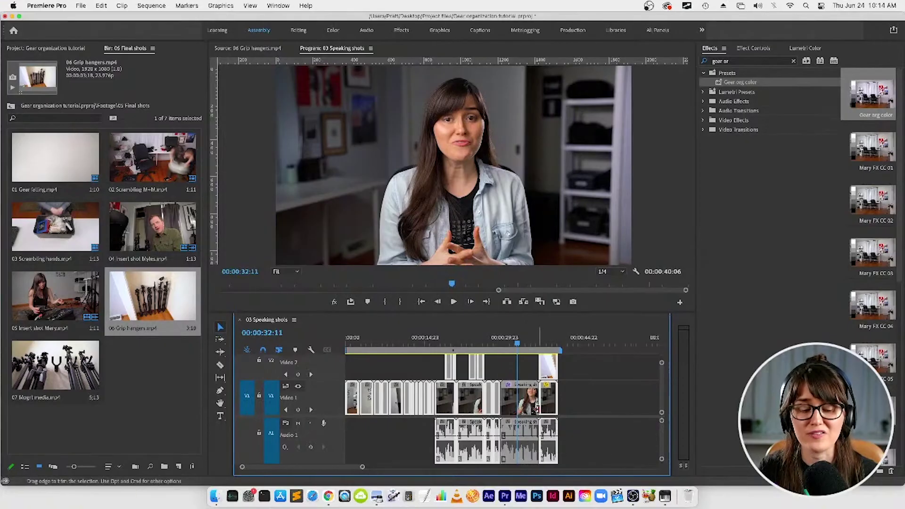
pyautogui.moveTo(722, 84); pyautogui.dragTo(552, 375)
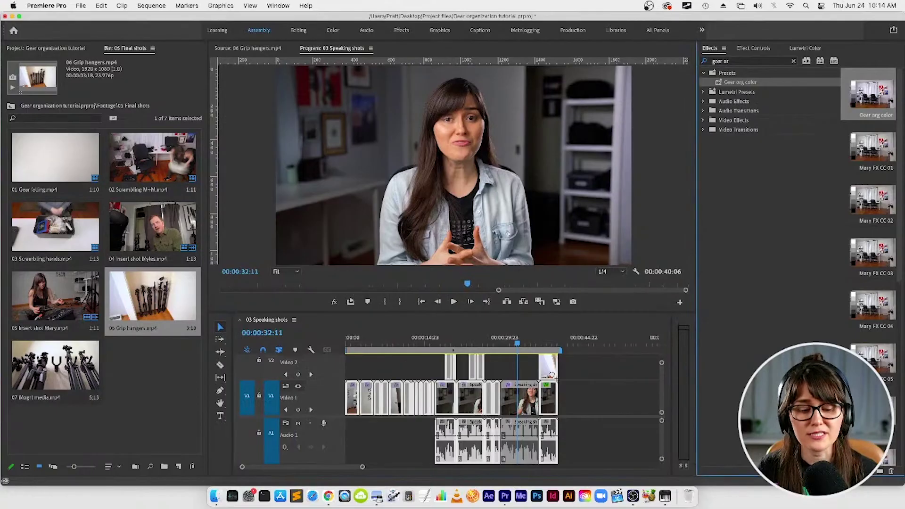
pyautogui.click(437, 340)
pyautogui.click(468, 343)
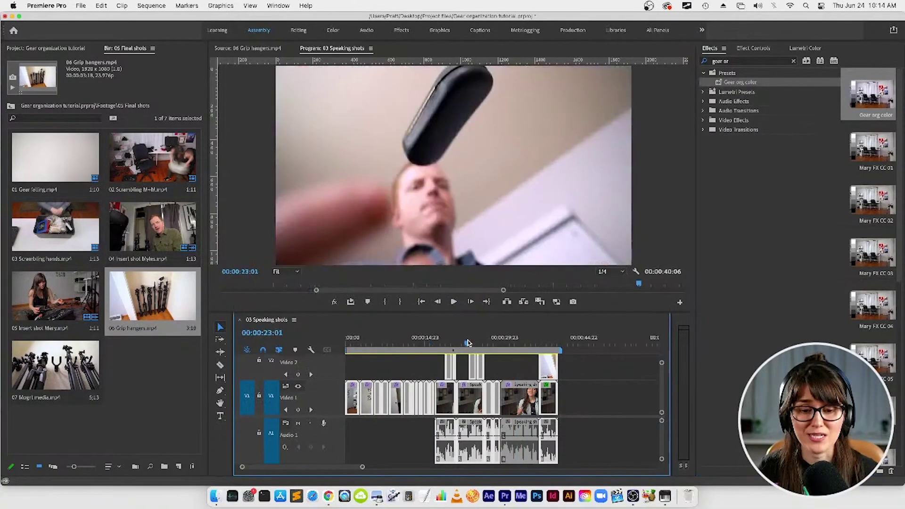